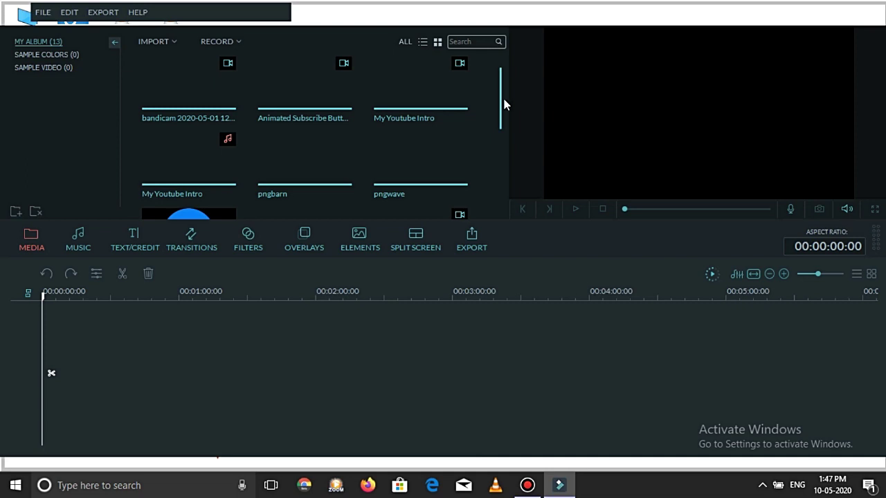
Import the video file 001 from the Desktop into the media library
left_click_drag(501, 98, 507, 55)
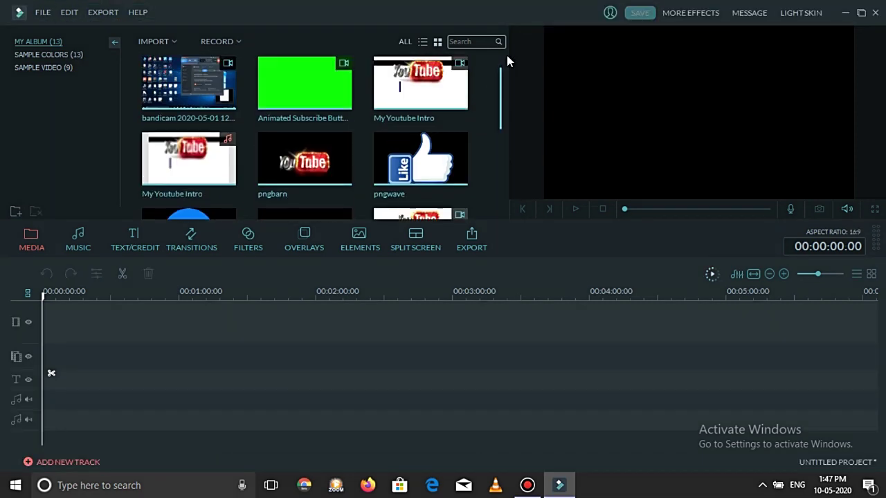
left_click(163, 45)
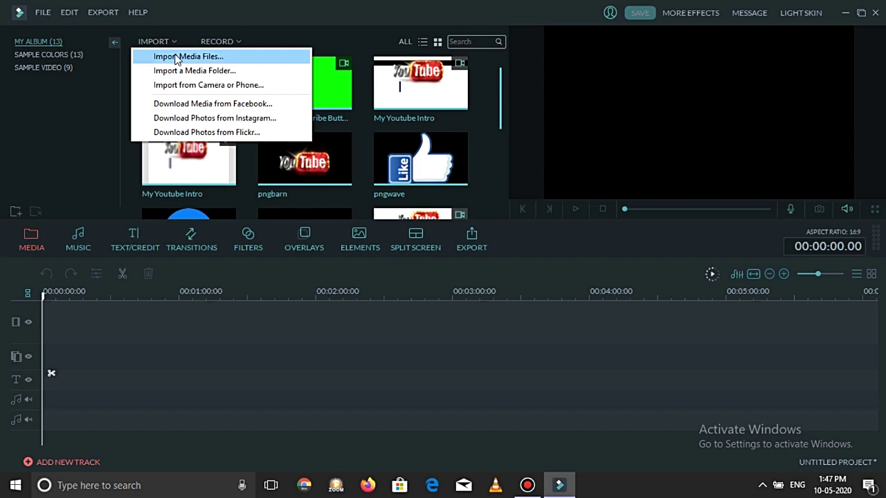
left_click(175, 57)
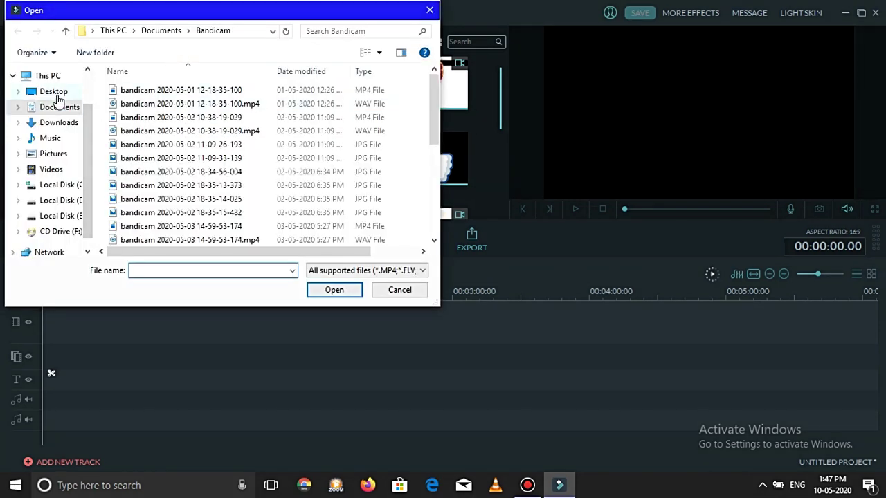
left_click(56, 93)
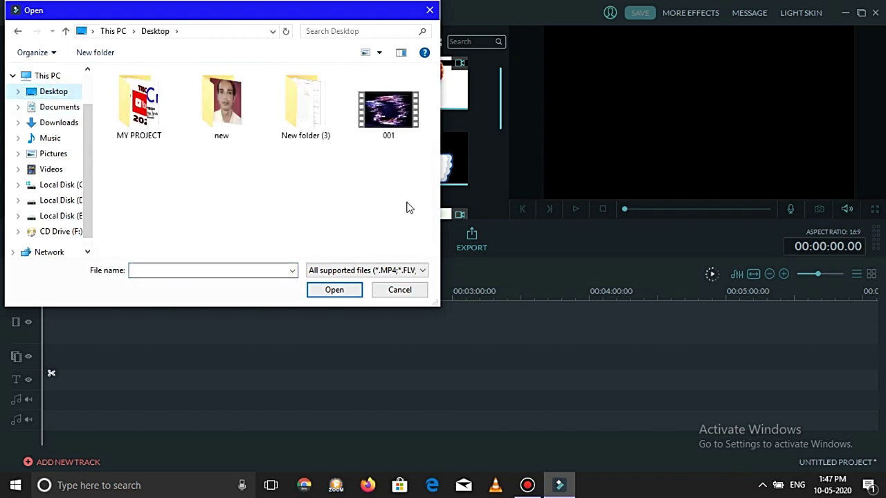
left_click(398, 108)
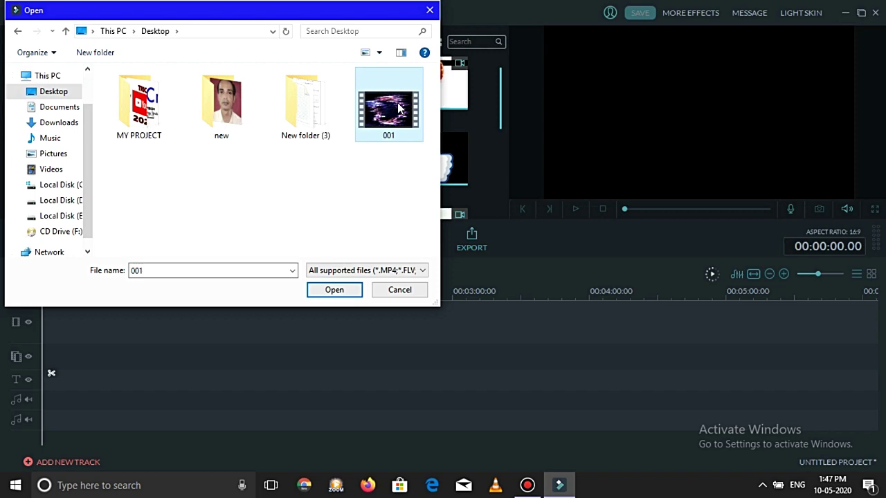
left_click(331, 290)
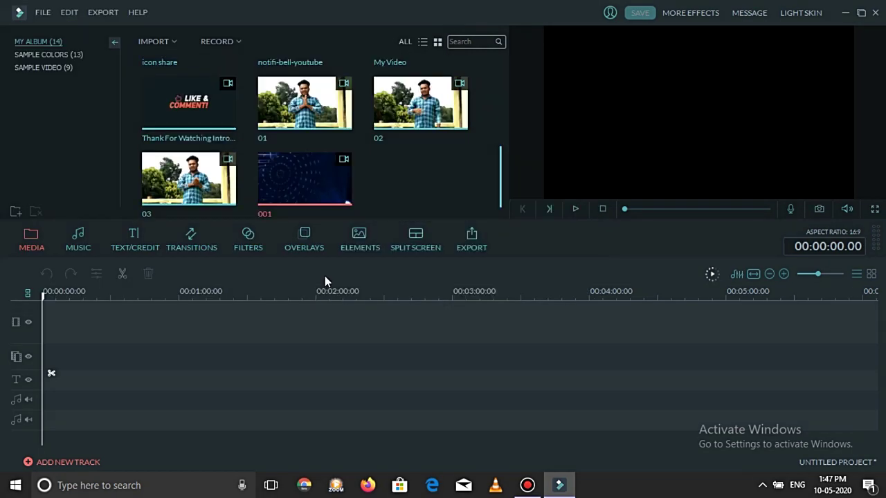
Place the 001 clip at the start of the video track and preview it on an enlarged timeline
mouse_move(296, 197)
left_click_drag(296, 196, 261, 318)
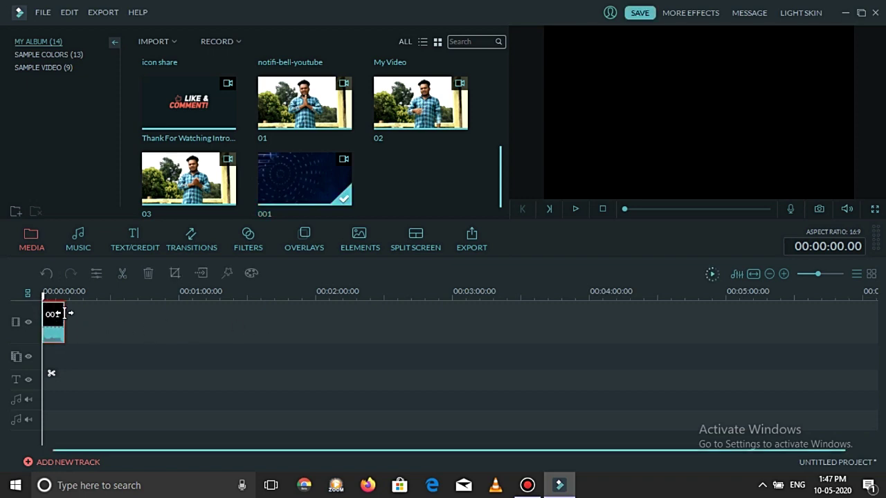
left_click_drag(817, 272, 834, 284)
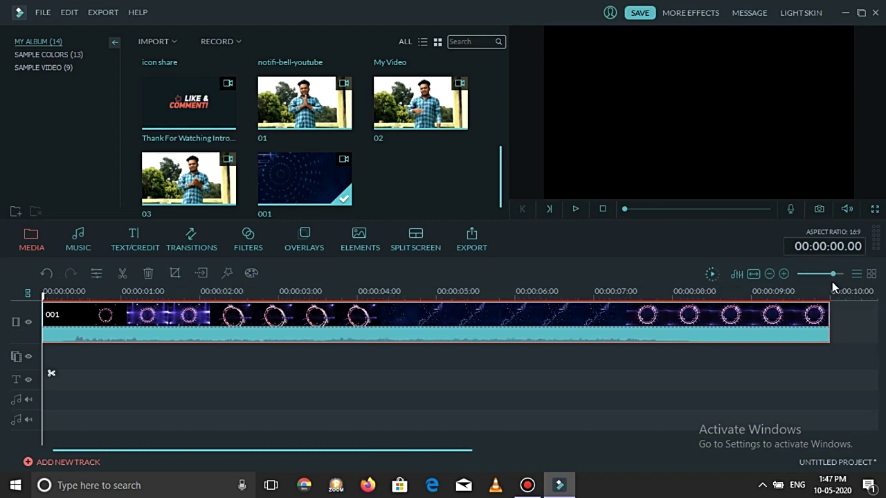
key("space")
Add the Opener 1 title at the start of the timeline and undo the duplicate insertion
left_click(134, 242)
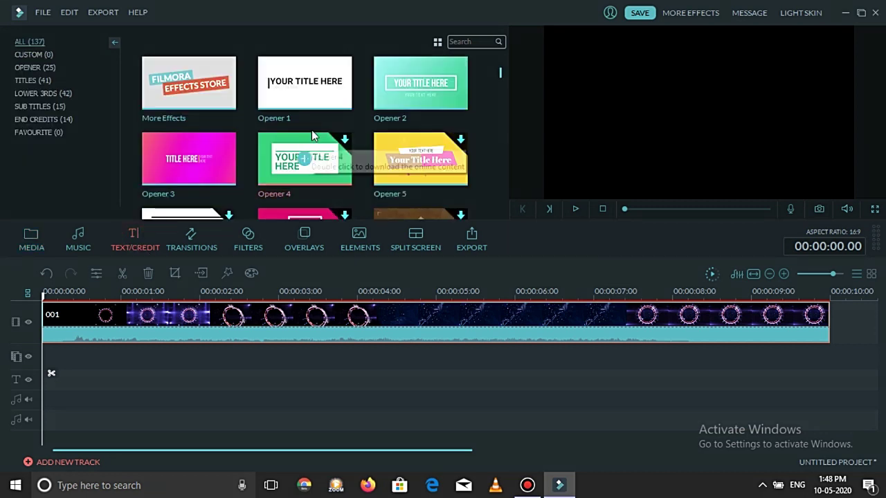
left_click(305, 85)
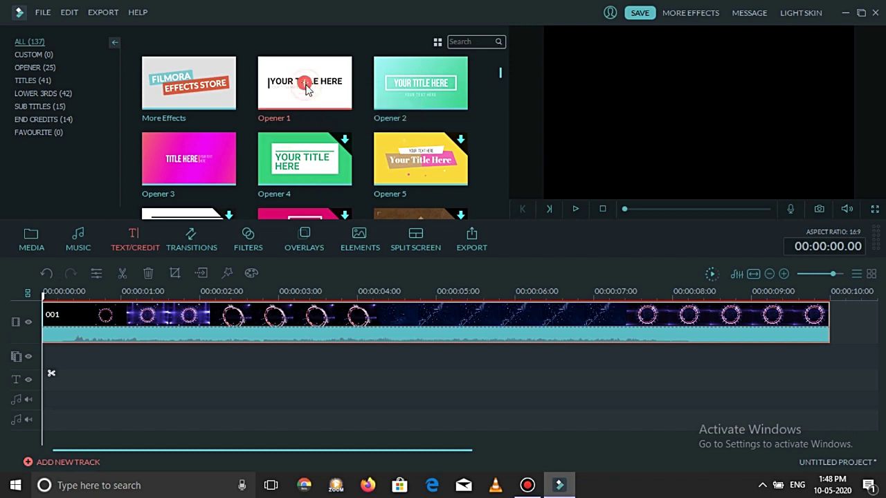
left_click(304, 83)
double_click(304, 84)
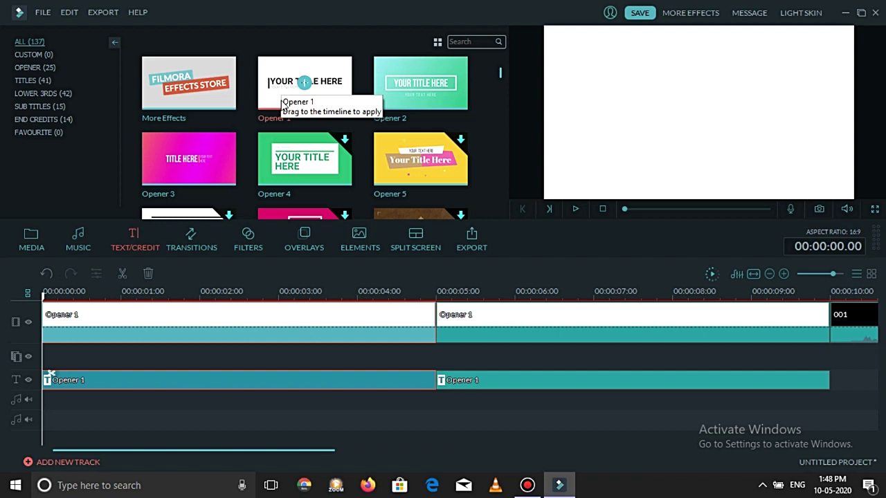
left_click(298, 330)
key("ctrl+z")
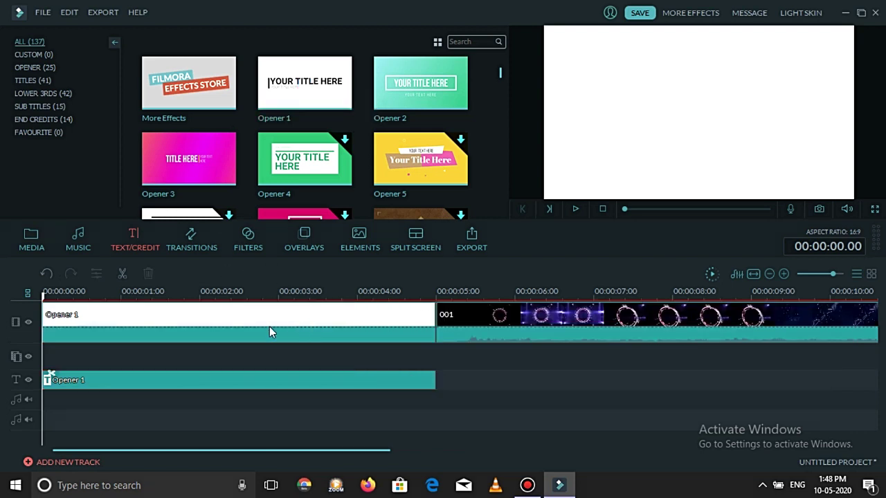
Move the Opener 1 title further along the text track and delete its white background clip from the video track
left_click(166, 320)
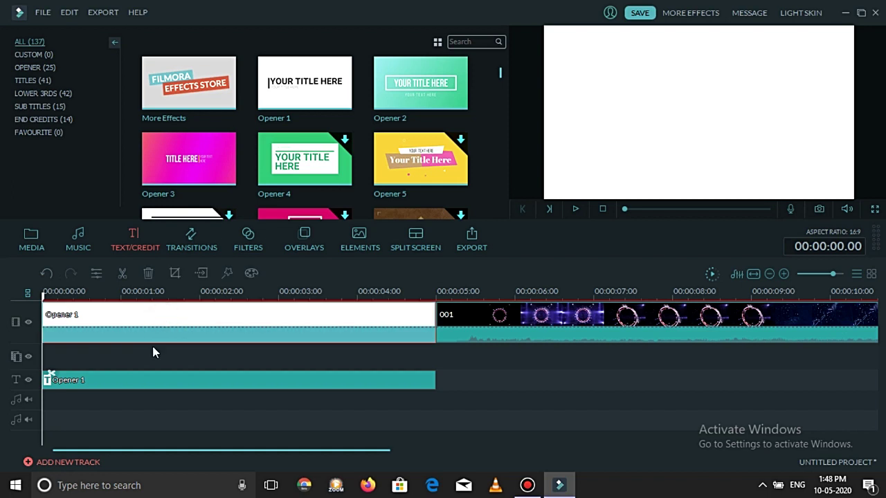
left_click(121, 387)
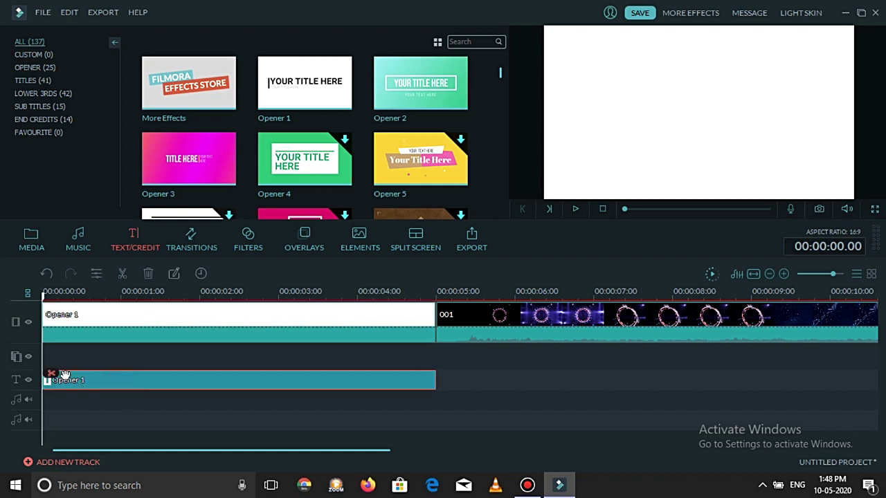
left_click_drag(70, 379, 727, 367)
left_click(409, 326)
key("Delete")
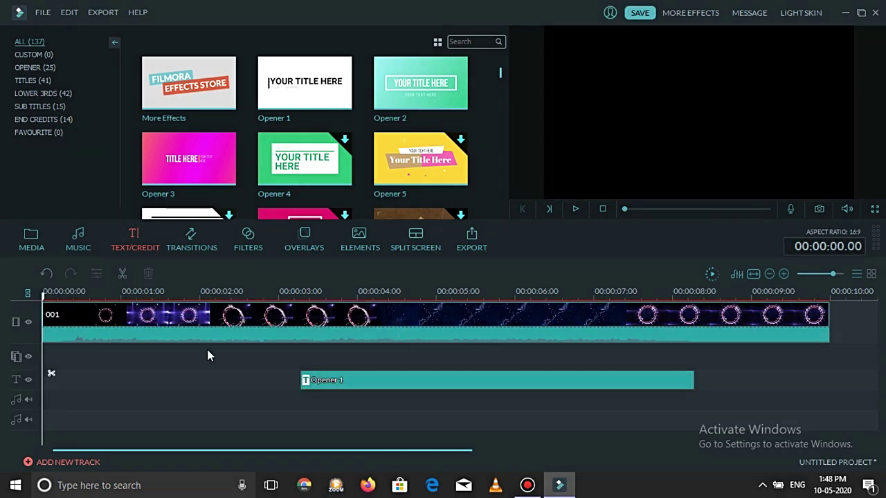
Replace the main "YOUR TITLE HERE" line of the Opener 1 title with the letter M
double_click(315, 383)
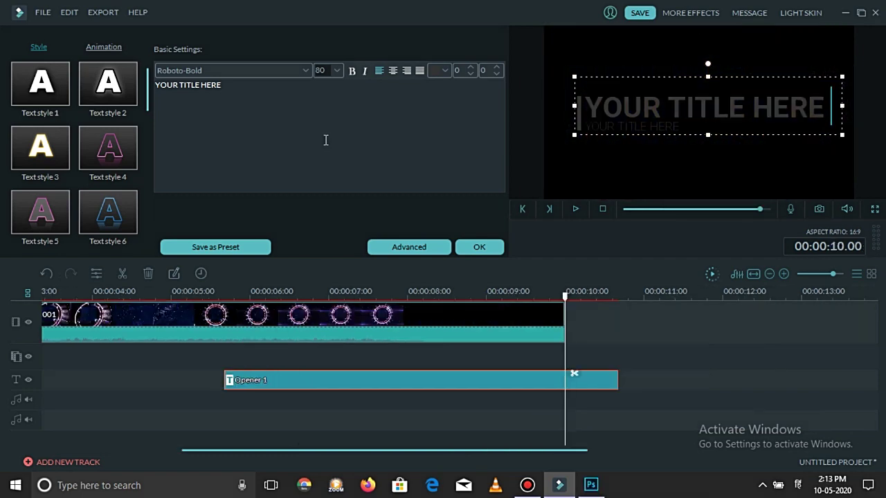
left_click(279, 97)
key("BackSpace")
key("BackSpace")
key("BackSpace")
key("BackSpace")
key("BackSpace")
key("BackSpace")
key("BackSpace")
key("BackSpace")
key("BackSpace")
key("BackSpace")
key("BackSpace")
key("BackSpace")
key("BackSpace")
key("BackSpace")
key("BackSpace")
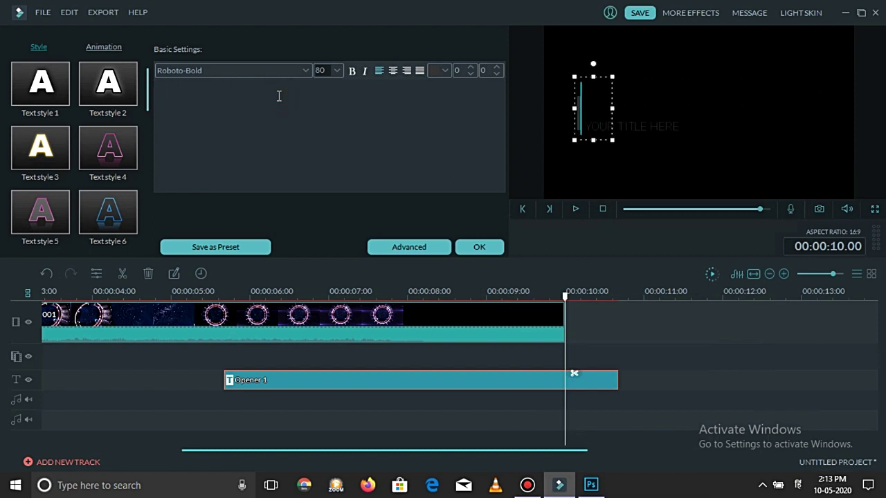
type("M")
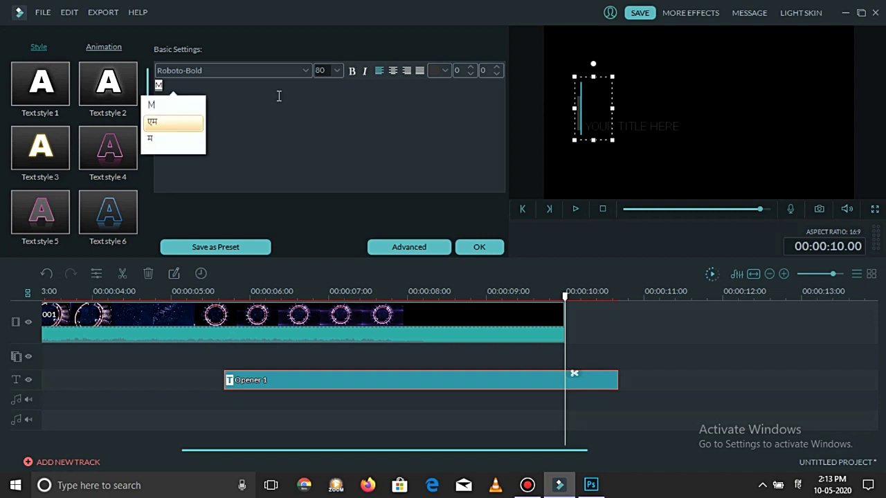
left_click(175, 104)
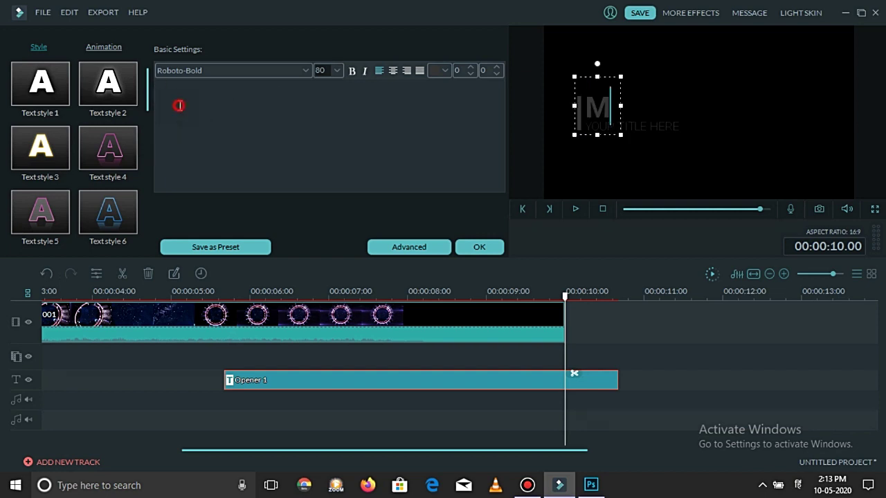
Choose Text style 4 for the M and move the letter to the right of the small subtitle
left_click(107, 148)
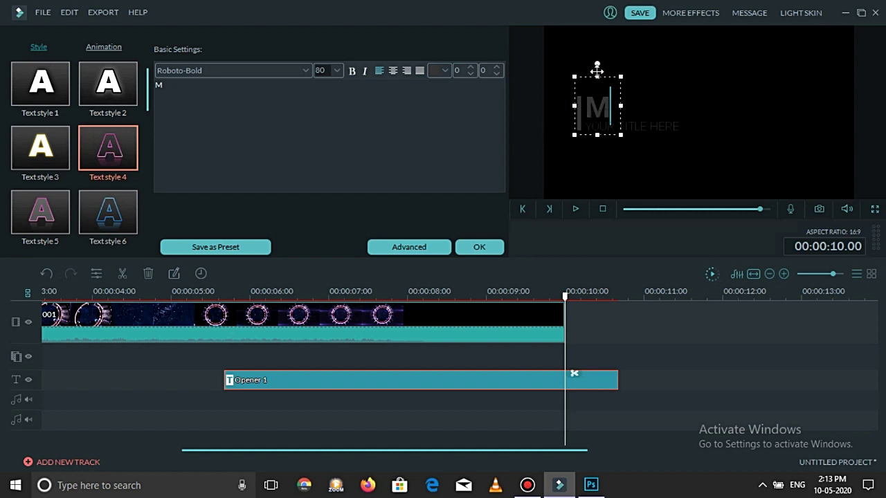
left_click_drag(597, 72, 729, 67)
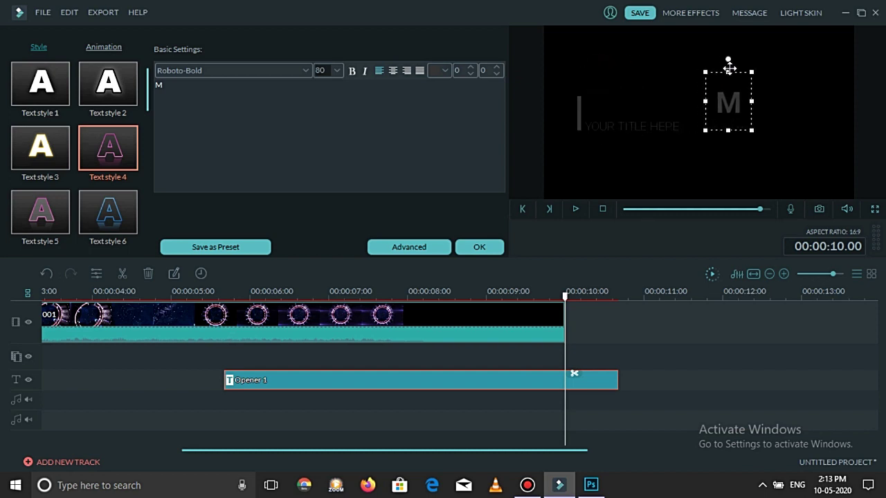
Delete the small "YOUR TITLE HERE" subtitle and the vertical bar from the title in the advanced text editor
left_click(640, 125)
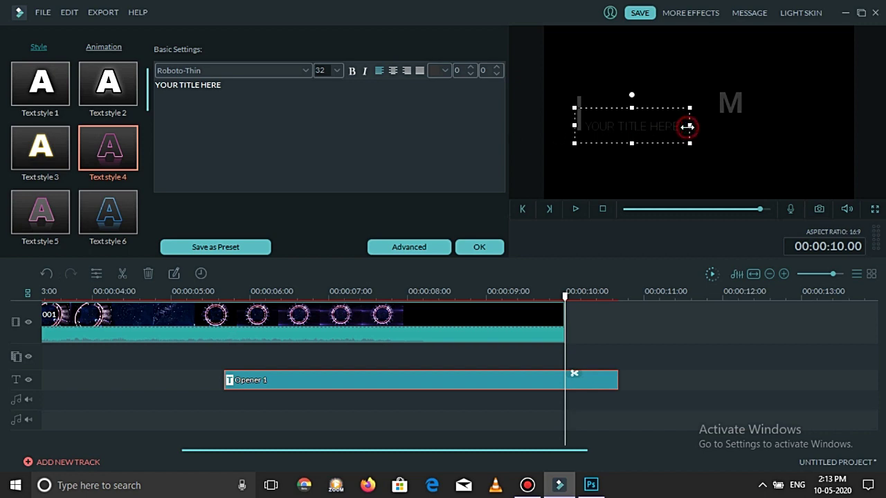
left_click(423, 247)
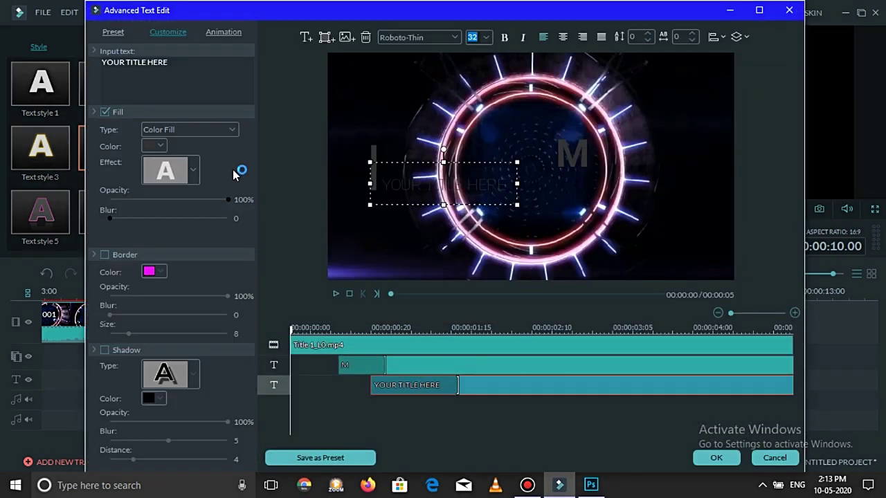
left_click(366, 38)
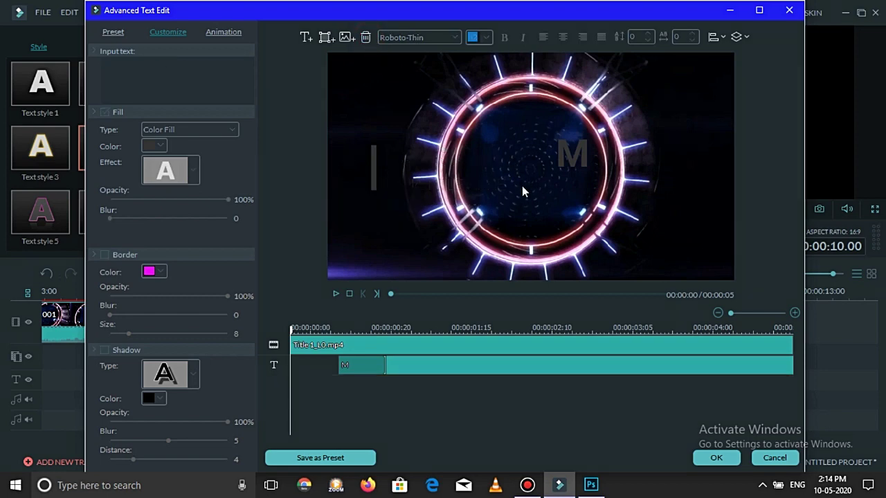
left_click(375, 163)
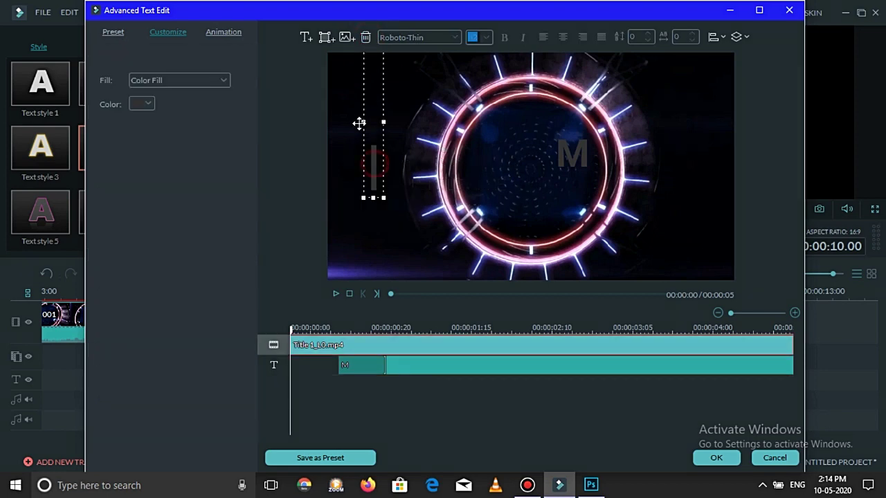
left_click(366, 38)
Set the fill color of the letter M to red
left_click(599, 160)
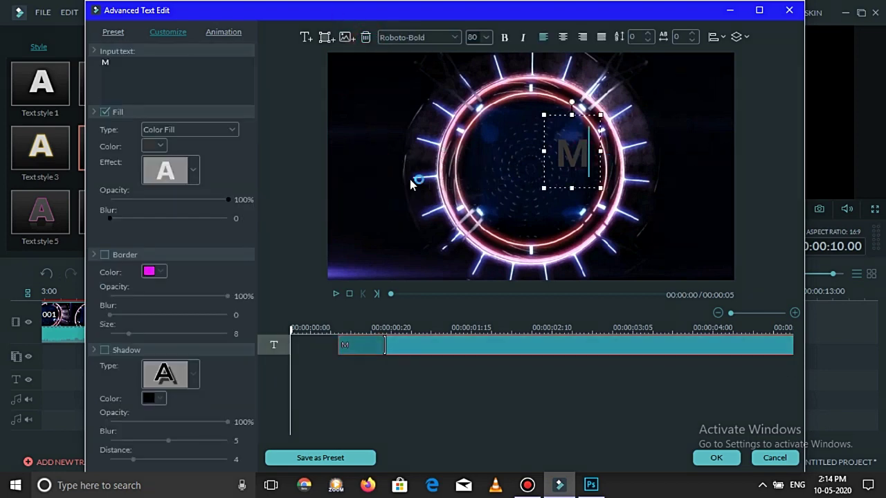
left_click(150, 146)
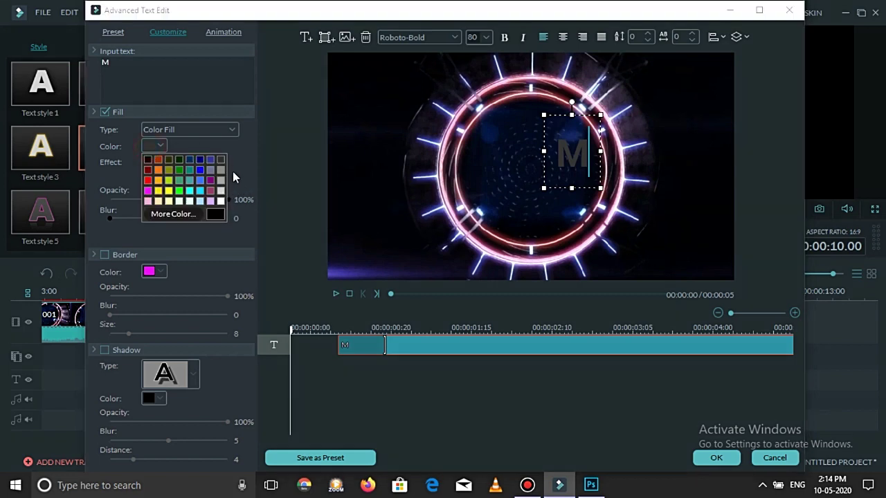
left_click(148, 181)
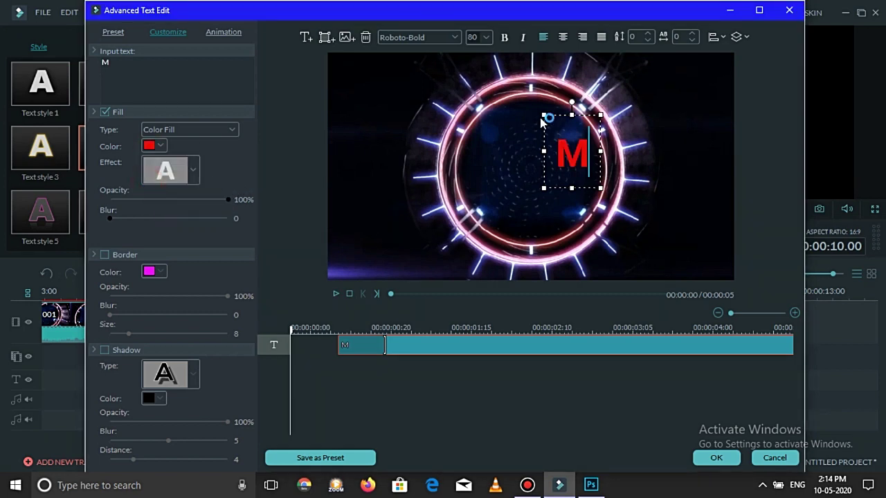
Enlarge the letter M and position it inside the glowing ring, slightly left of and below its center
left_click_drag(542, 115, 493, 56)
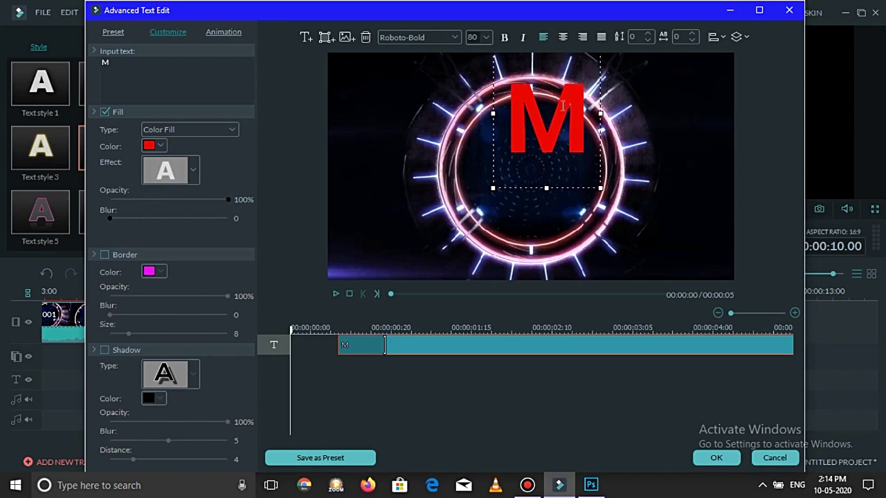
left_click_drag(547, 190, 547, 151)
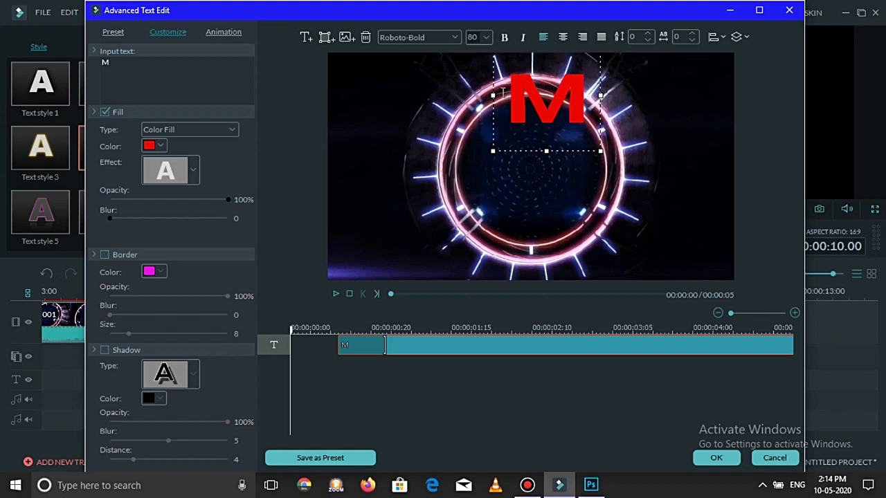
left_click(528, 121)
left_click_drag(600, 88, 583, 180)
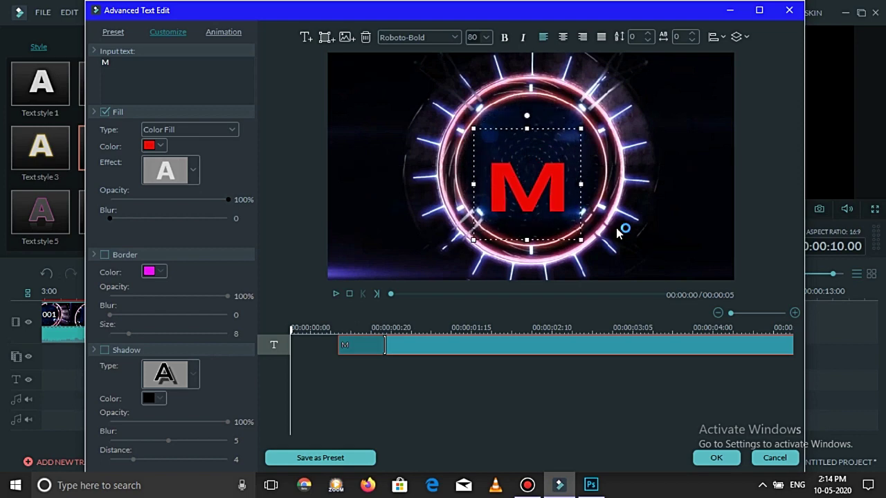
left_click_drag(580, 240, 563, 223)
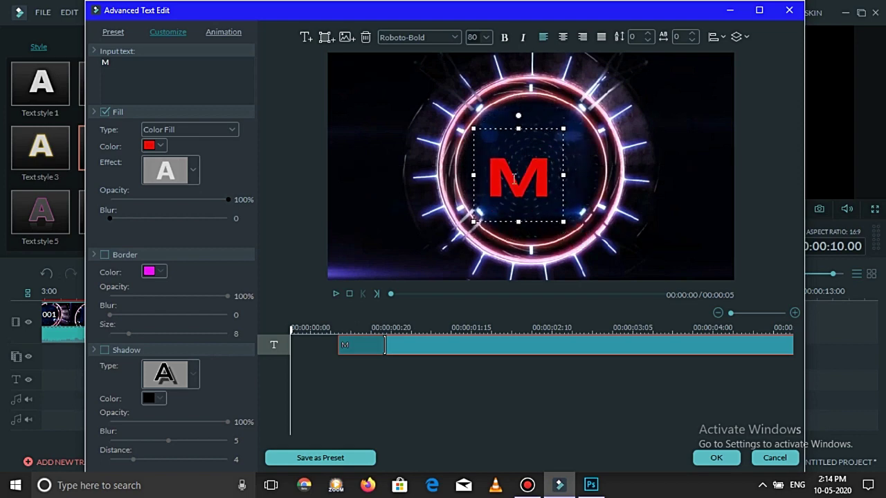
left_click_drag(515, 130, 498, 137)
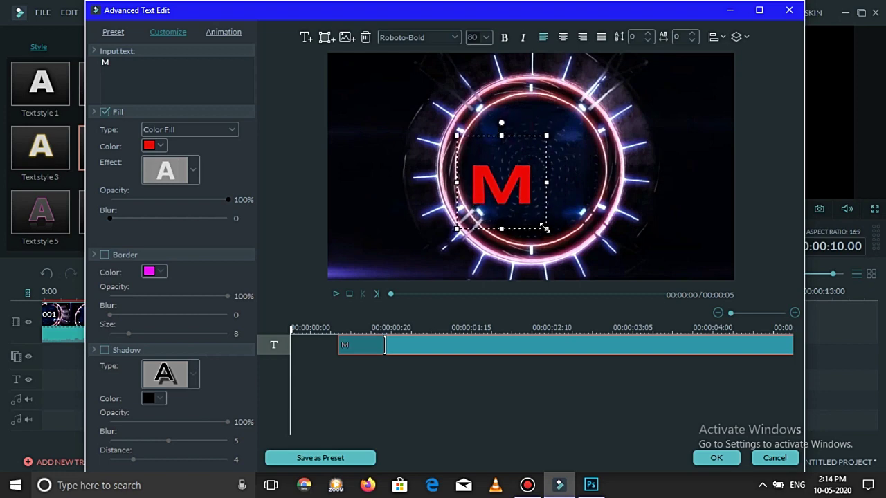
left_click_drag(546, 227, 557, 240)
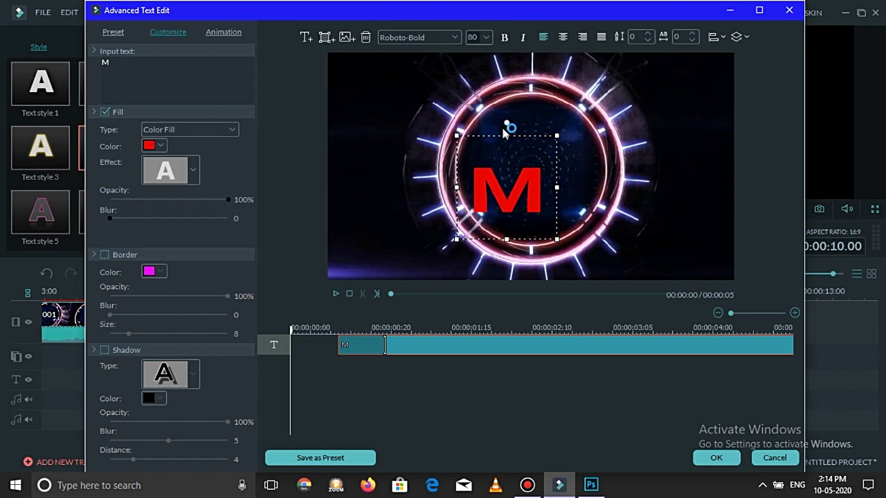
left_click_drag(504, 131, 511, 132)
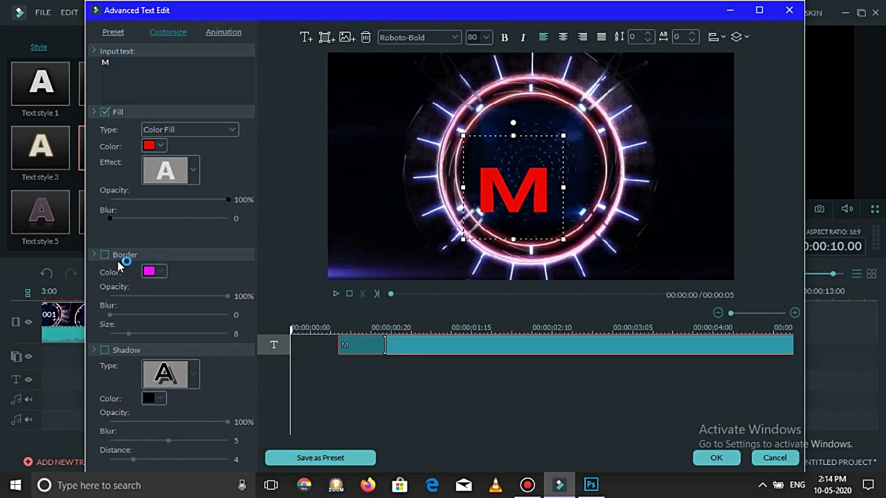
Enable a border on the letter M and set the border color to white
left_click(104, 254)
left_click(147, 273)
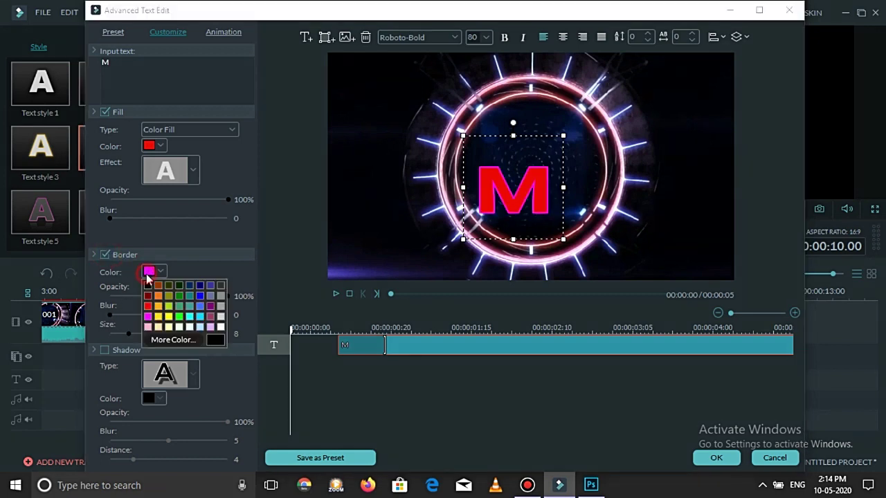
left_click(222, 328)
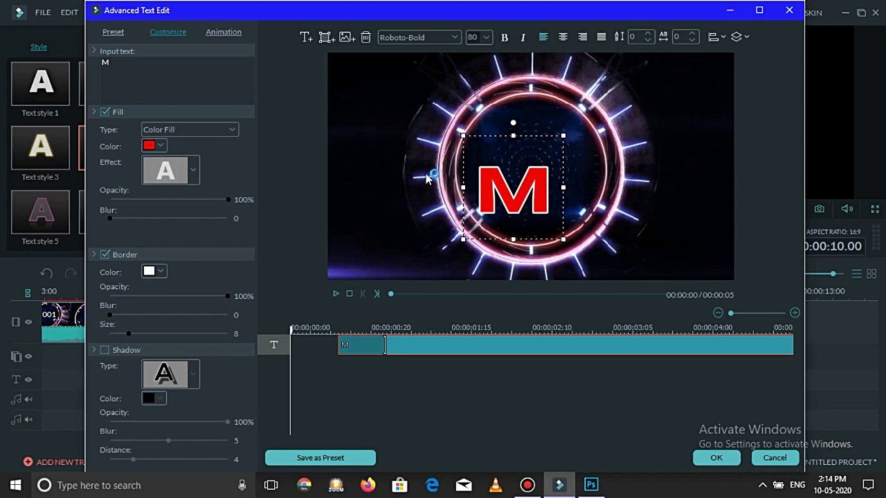
Insert a new line above the M in the title text and enter "Tech" on it
left_click(167, 72)
left_click(104, 61)
key("Return")
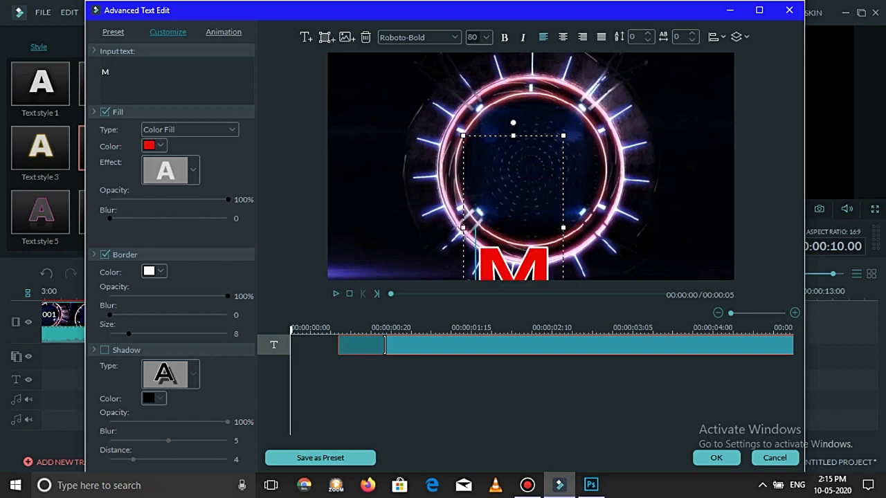
left_click(106, 61)
type("T")
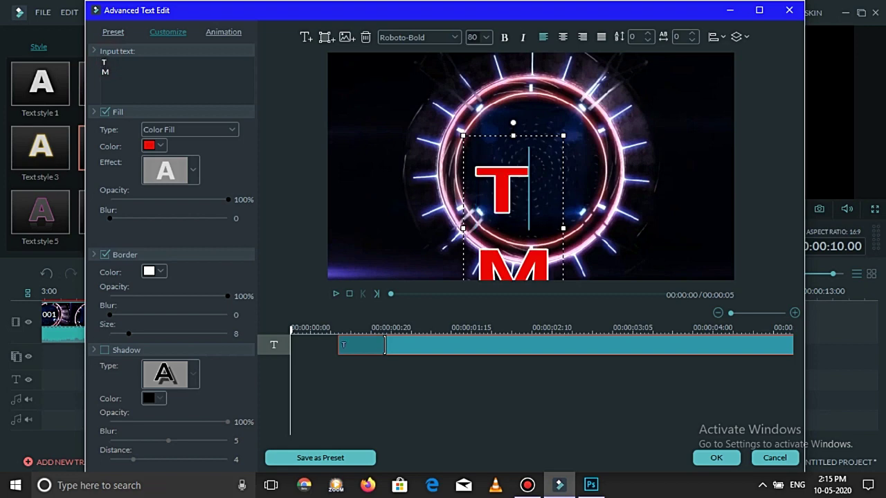
type("ech")
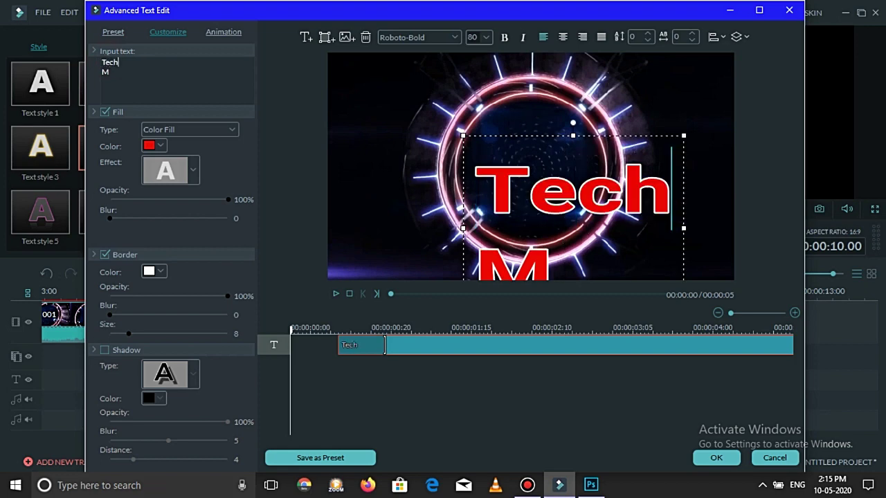
Set the fill color of the word "Tech" to dark blue
left_click(482, 181)
left_click(148, 147)
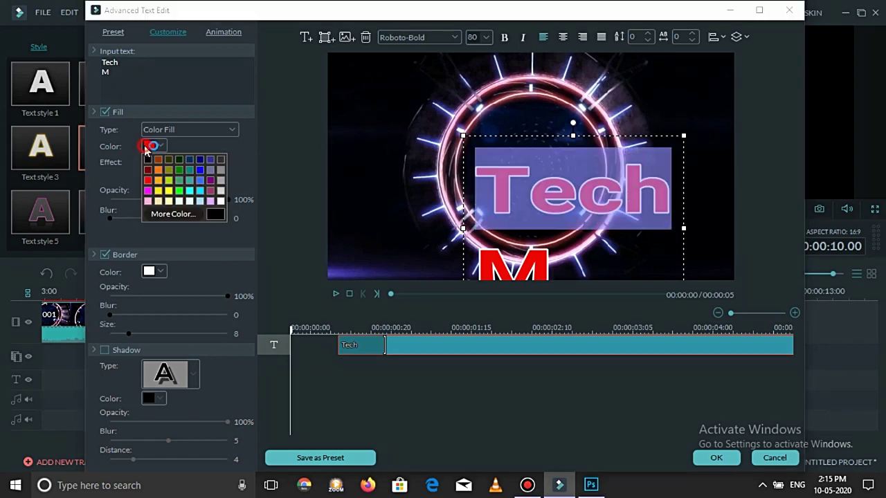
left_click(200, 159)
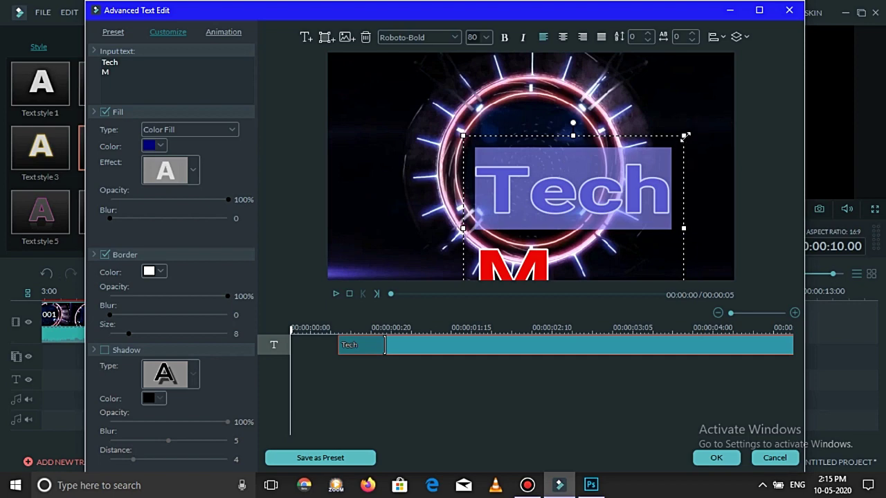
Shrink the two-line title and position it inside the glowing ring
left_click_drag(685, 137, 657, 156)
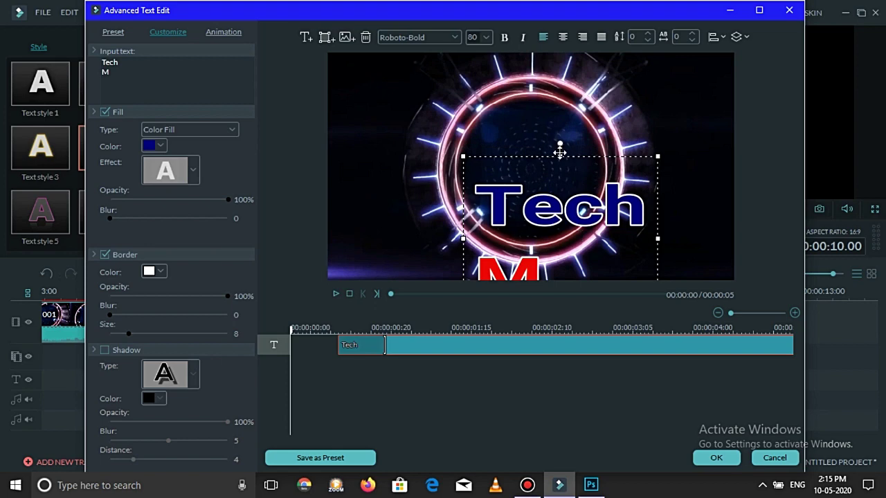
left_click_drag(559, 148, 546, 81)
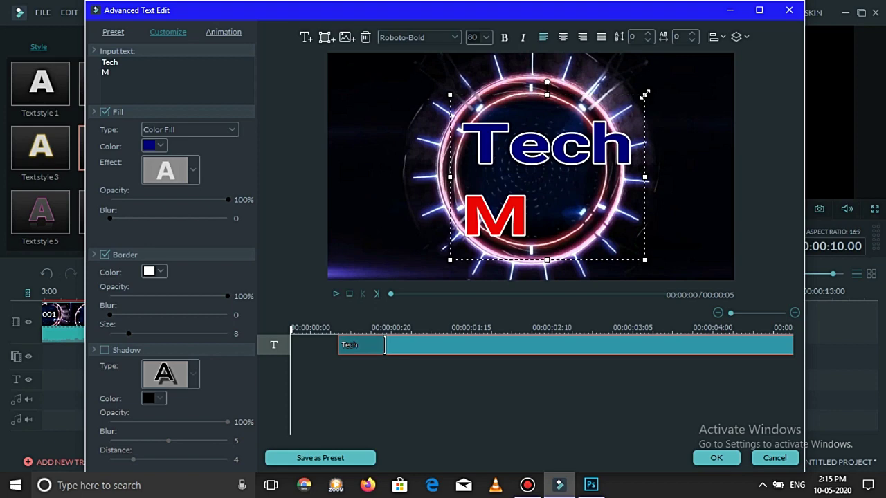
left_click_drag(644, 94, 600, 133)
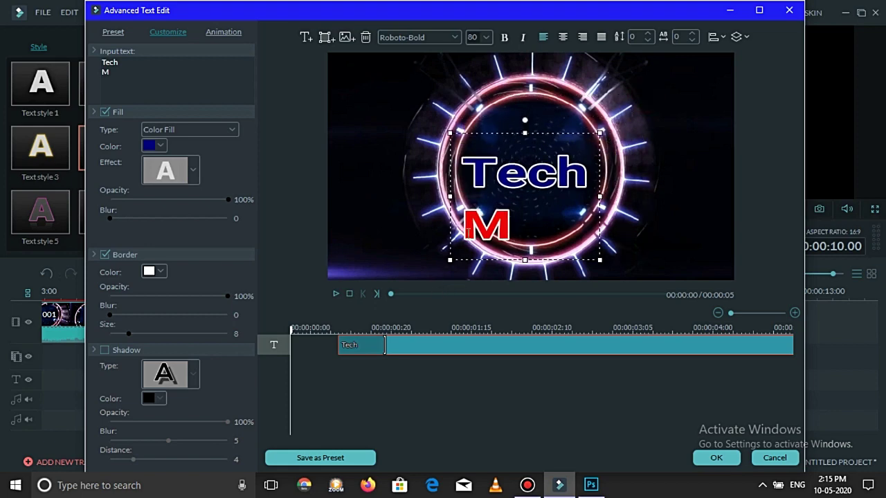
left_click_drag(530, 125, 540, 104)
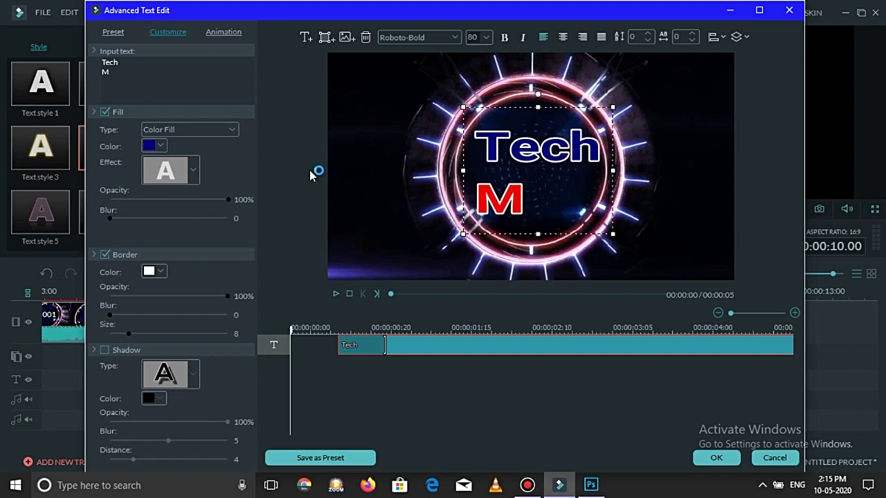
Reorder the title text by deleting the M below "Tech" and entering "M" on a new line above it
left_click(103, 76)
left_click(113, 74)
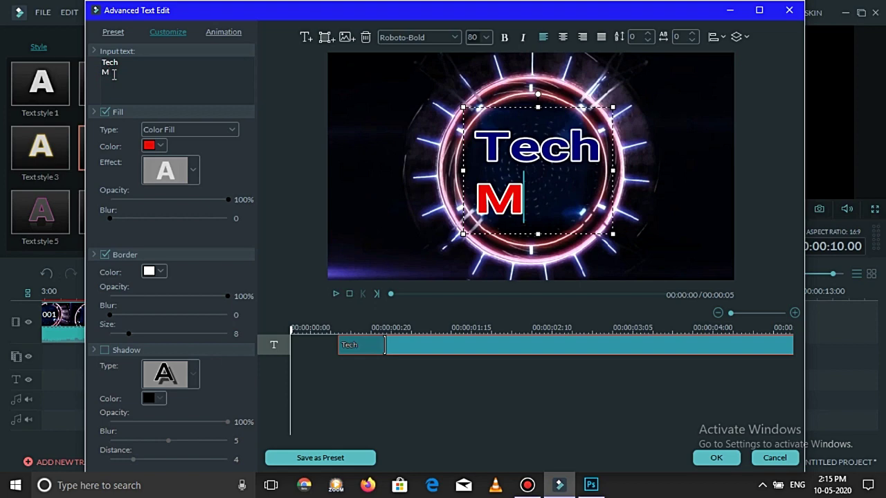
key("BackSpace")
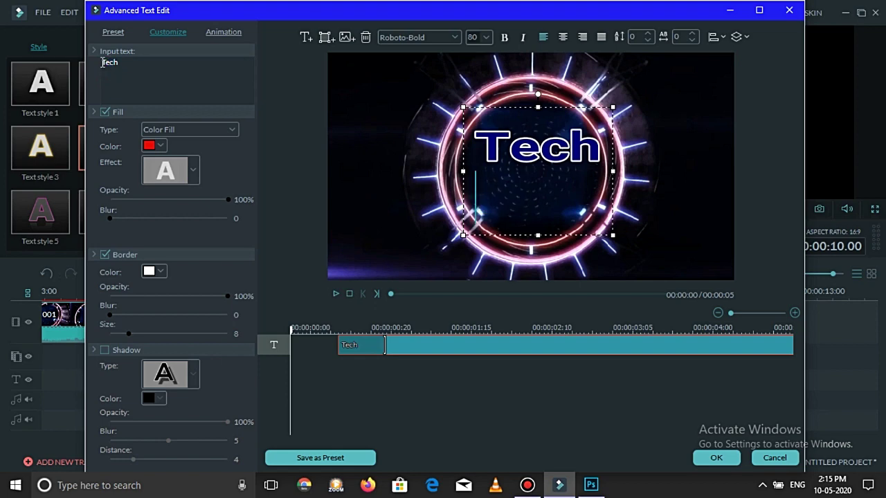
left_click(102, 62)
key("Return")
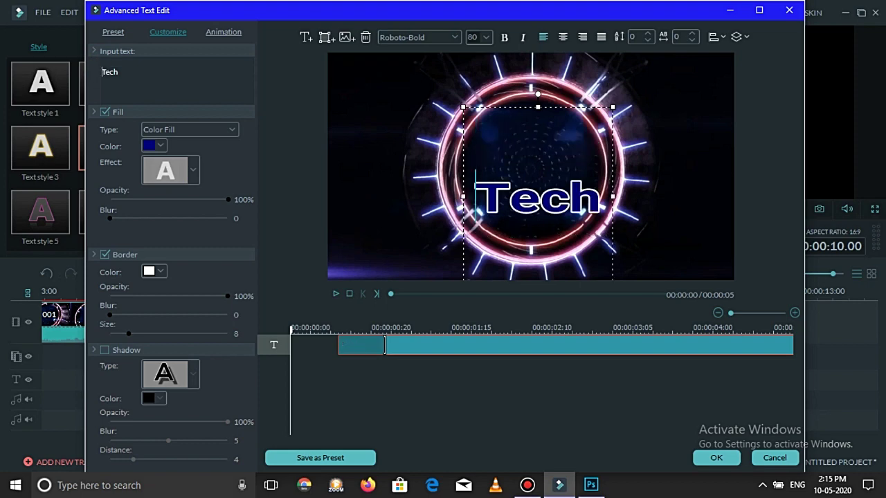
left_click(121, 60)
type("M")
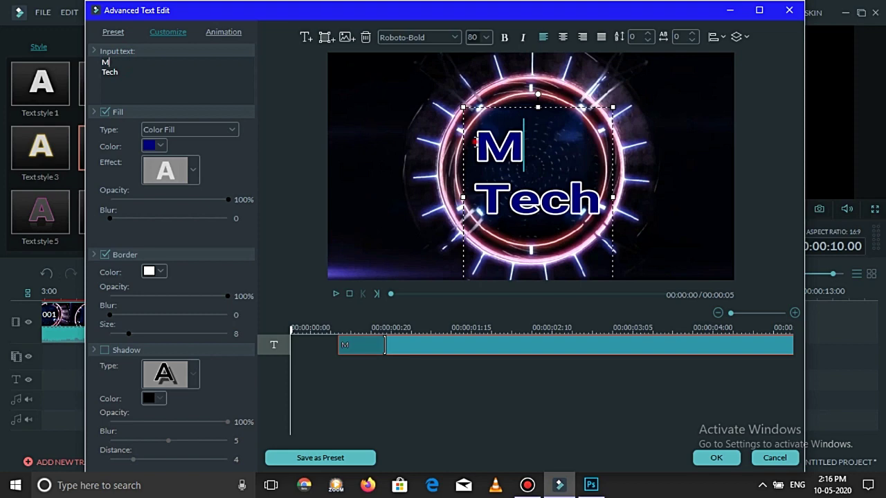
Set the fill color of the M to red and indent it with spaces to center it above "Tech"
double_click(476, 144)
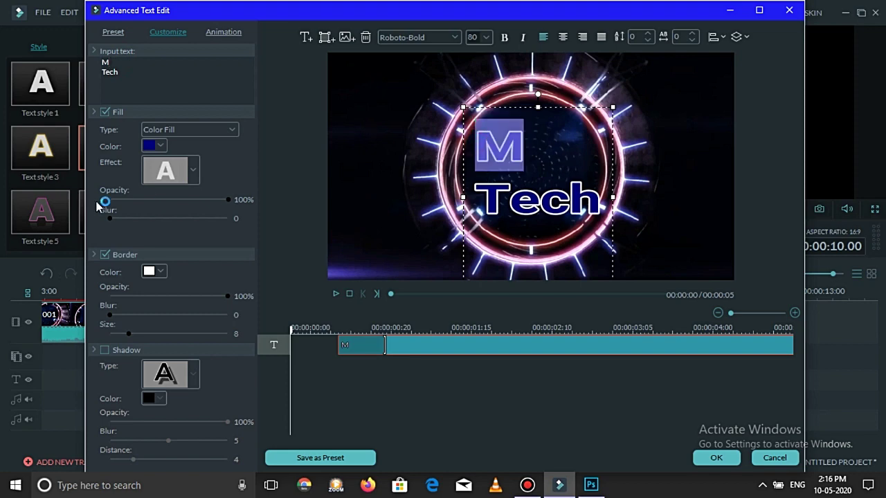
left_click(152, 145)
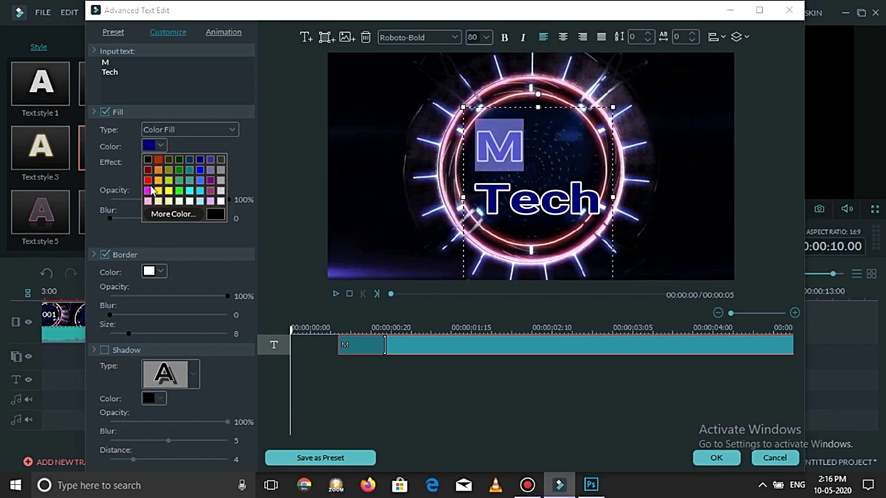
left_click(148, 181)
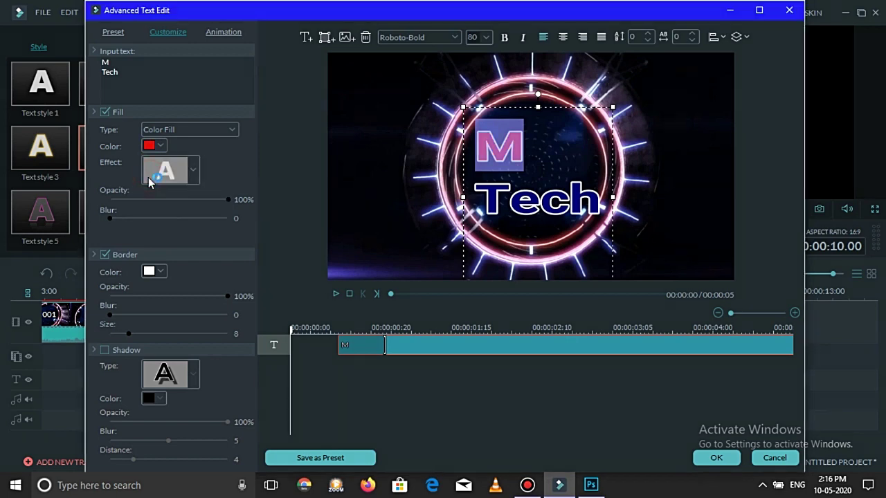
left_click(475, 142)
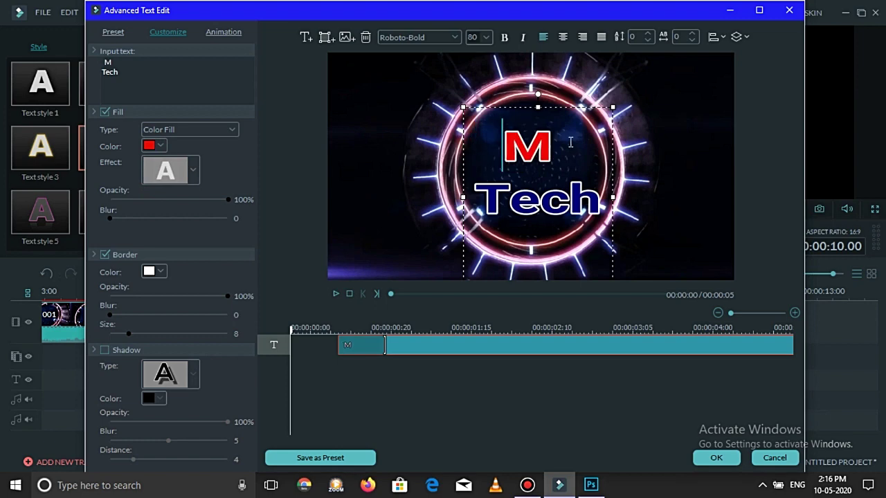
Move the title slightly up within the ring, then apply the text edits and close the title settings
left_click_drag(538, 101, 535, 84)
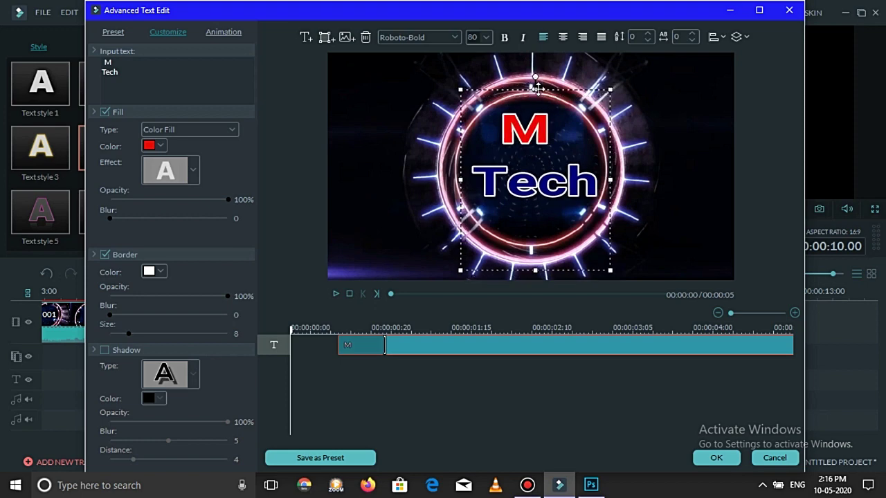
left_click(713, 458)
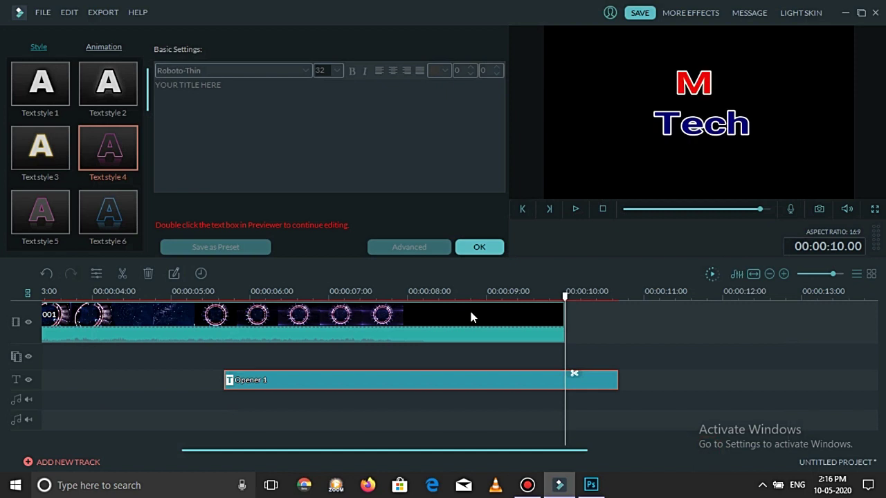
left_click(480, 248)
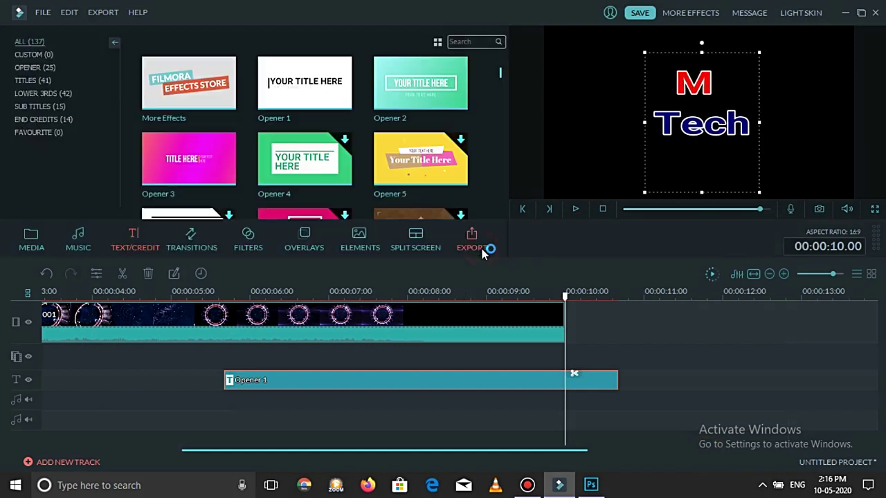
Play the intro briefly, then shorten the Opener 1 title clip so it ends at 00:00:07.17
key("space")
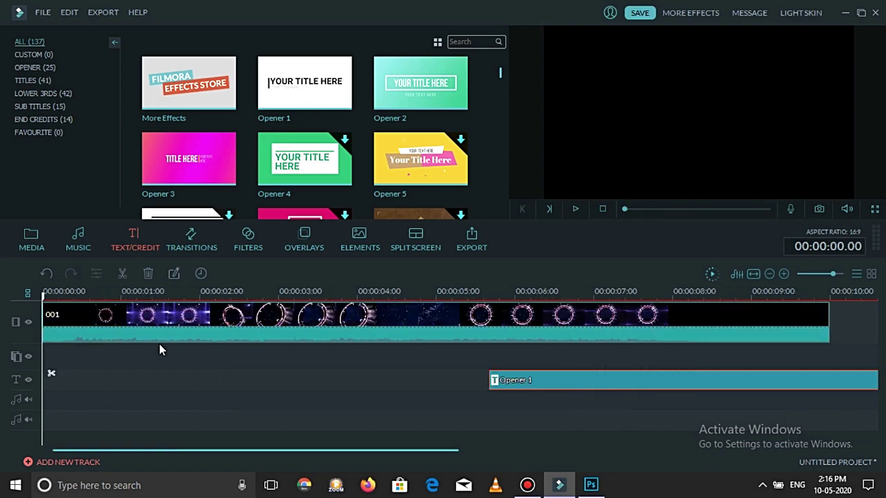
key("space")
left_click_drag(450, 451, 549, 452)
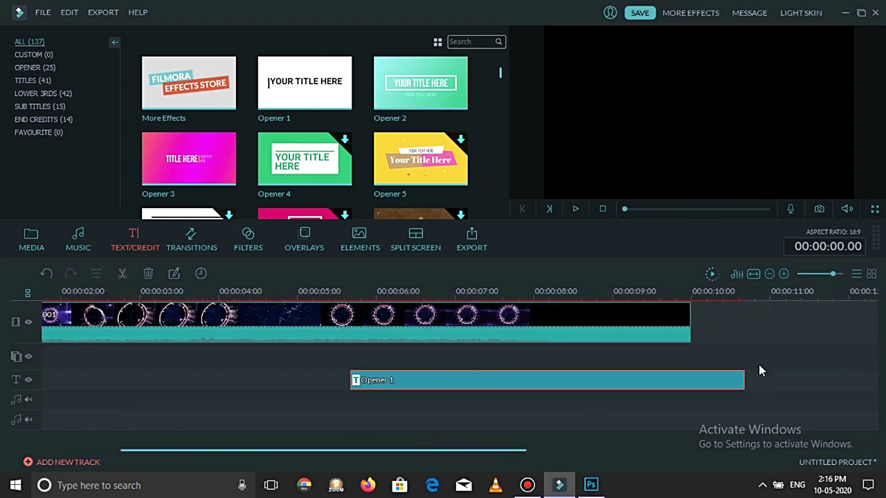
left_click_drag(744, 377, 508, 392)
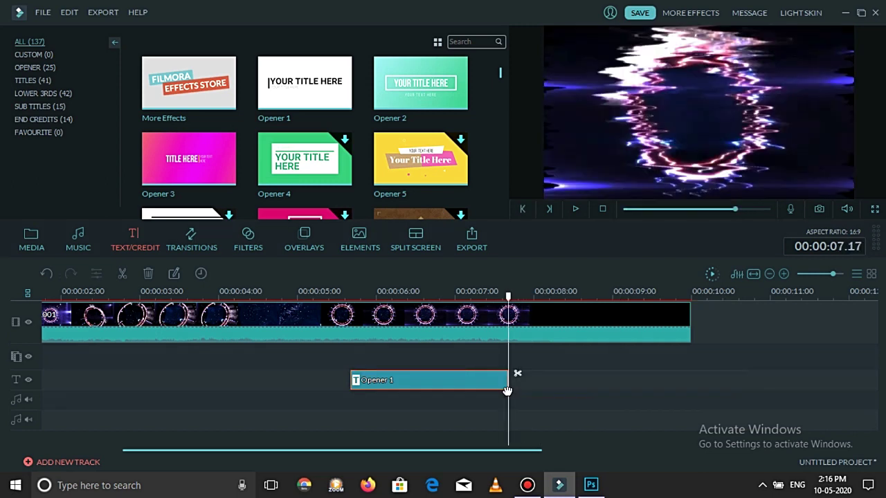
Play back the intro around the shortened title to check when it disappears relative to the ring
key("space")
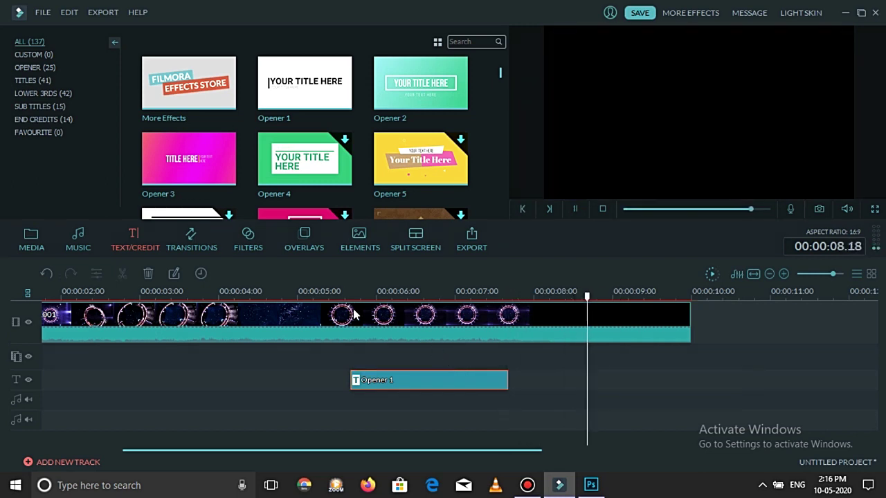
left_click(320, 291)
key("space")
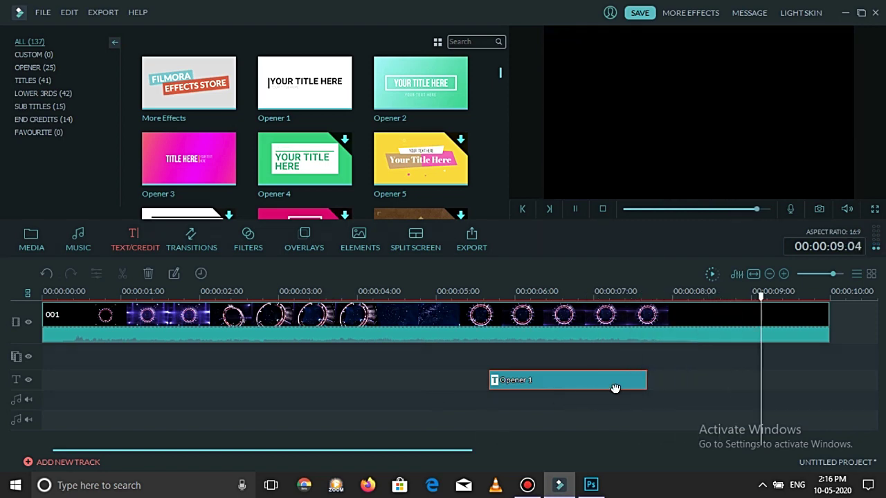
Extend the end of the Opener 1 title clip to 00:00:07.23
left_click(840, 273)
left_click_drag(191, 464, 863, 448)
left_click_drag(692, 380, 780, 379)
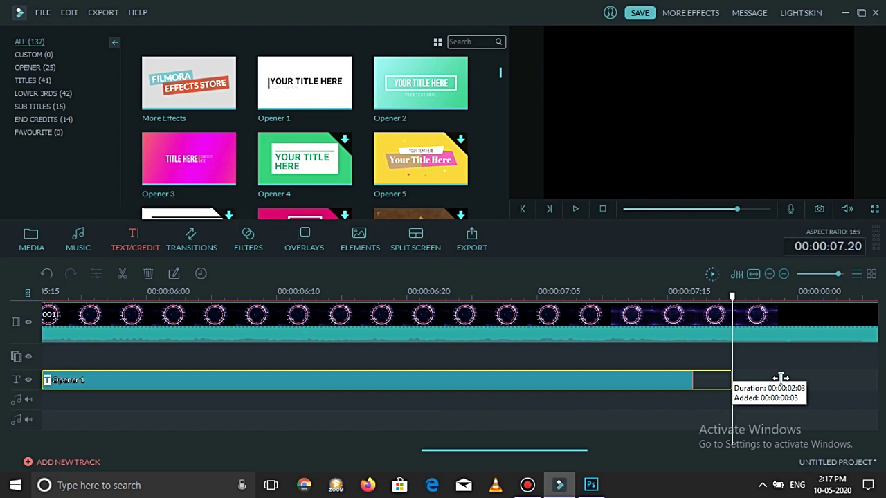
left_click_drag(780, 379, 819, 379)
Place the playhead at 00:00:04.18, before the title clip, to review the extended title
left_click_drag(834, 275, 817, 275)
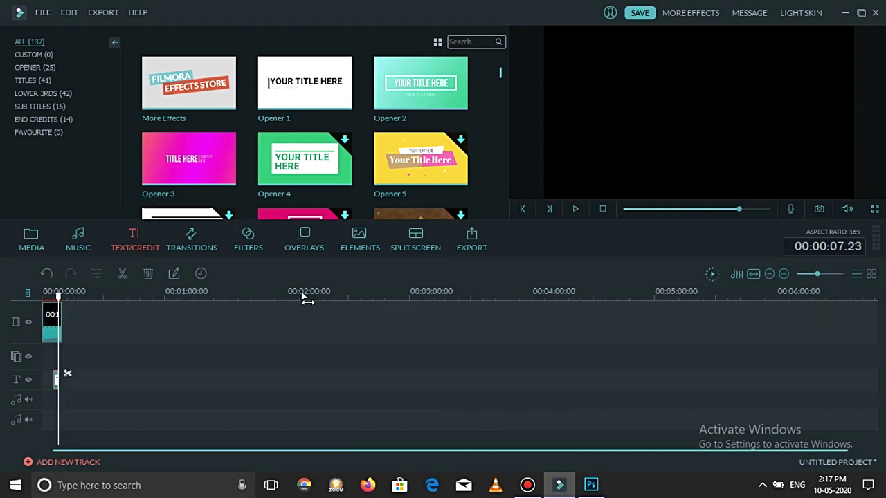
scroll(304, 298, "up", 3)
left_click(303, 297)
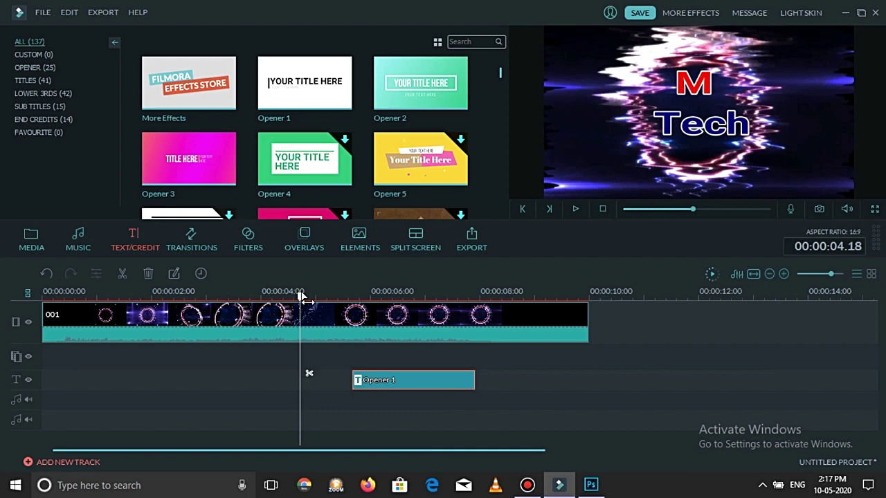